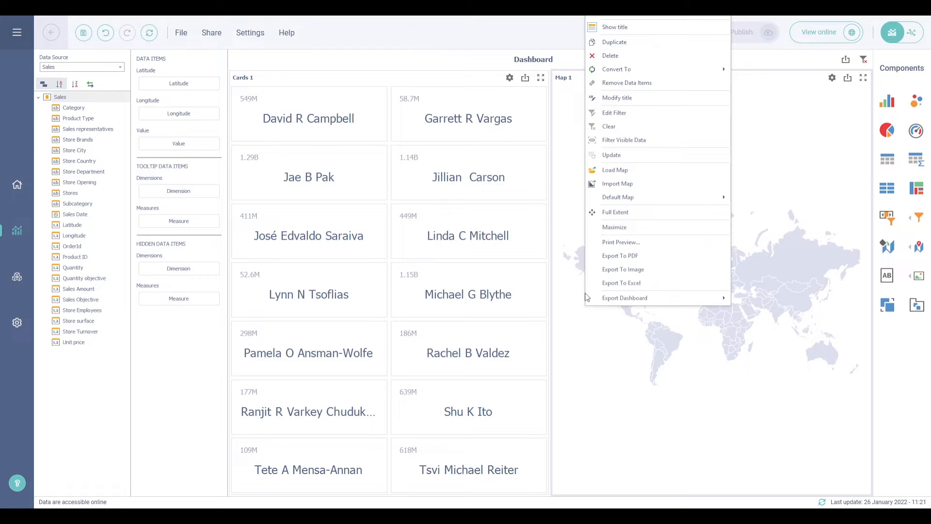
Step: Set the default map to USA and bind the Latitude and Longitude fields to the map's coordinates
mouse_move(645, 199)
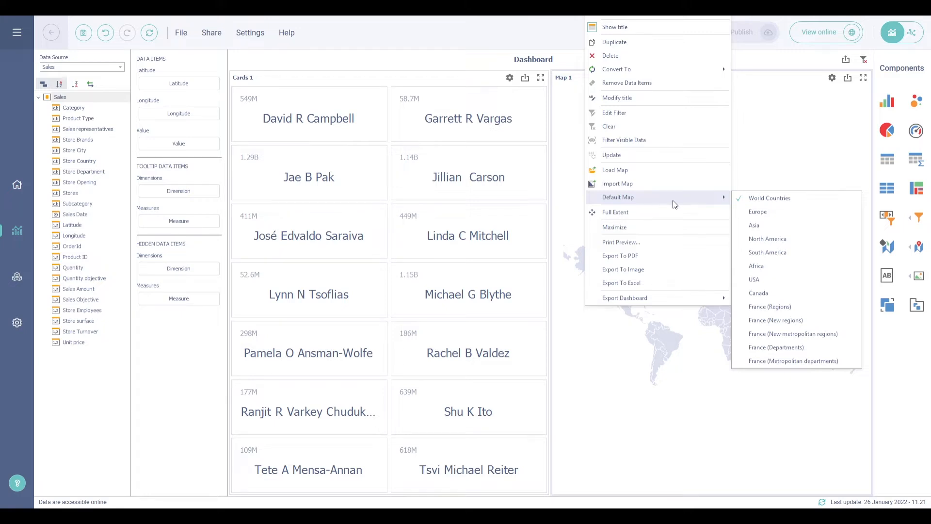
click(754, 280)
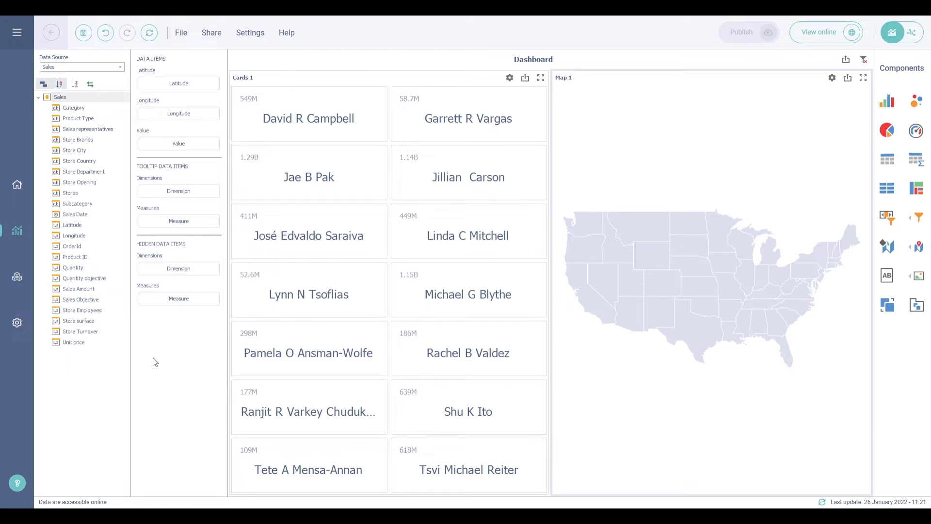
drag(84, 226, 169, 120)
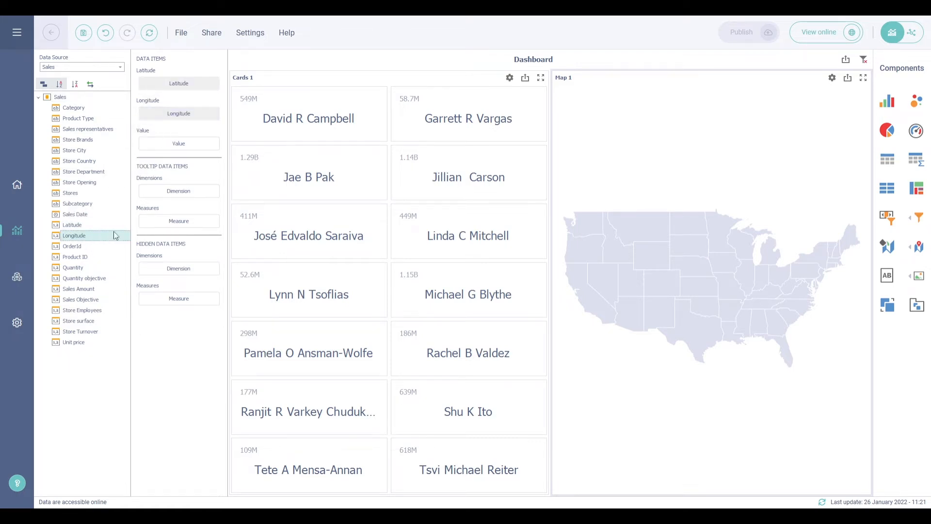
Step: Bind Sales Amount as the map's value, and add Store City as tooltip dimension and Stores as tooltip measure
drag(100, 289, 189, 193)
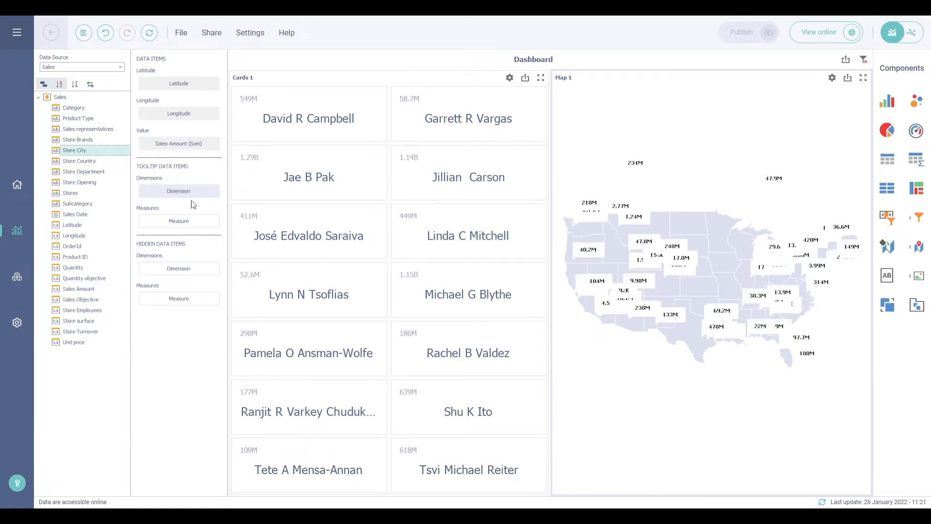
scroll(651, 236, up, 5)
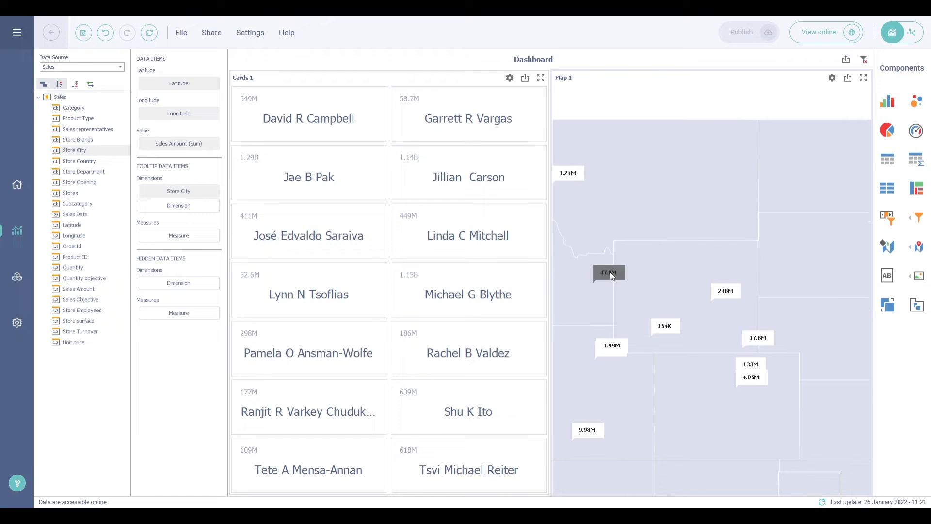
mouse_move(613, 276)
drag(72, 194, 166, 237)
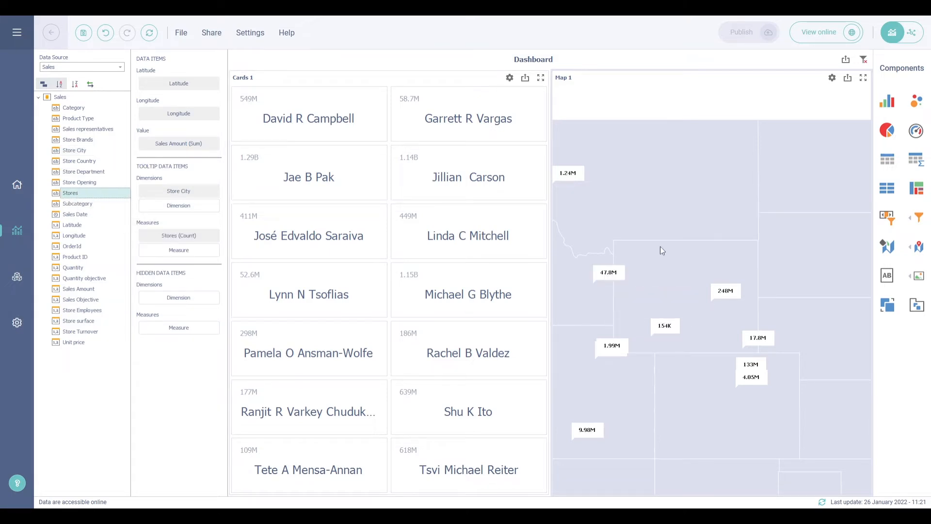
Step: Review the map's editable item names in its layout settings and reset the map to its full extent
click(833, 78)
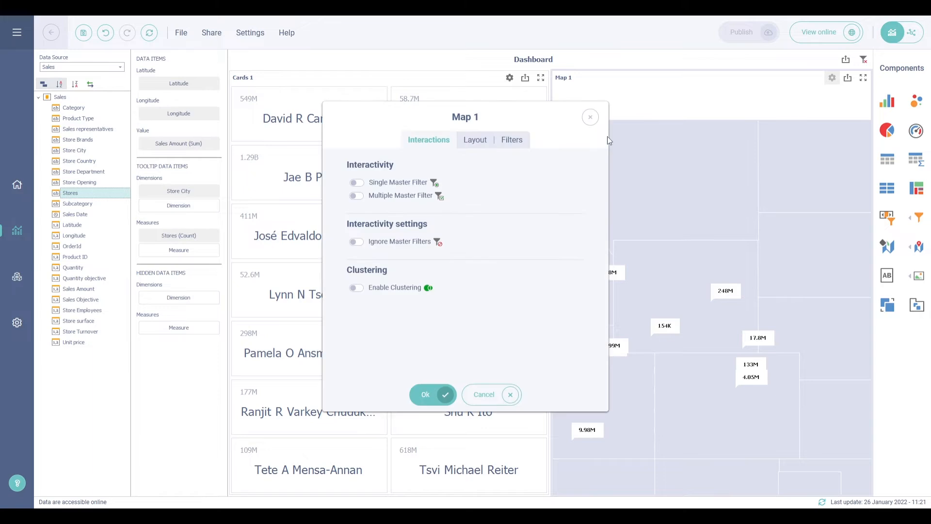
click(469, 140)
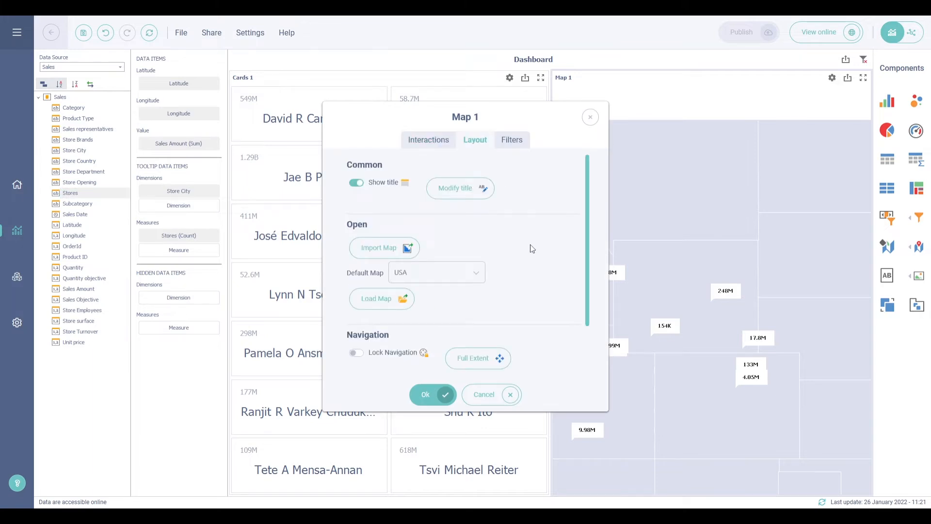
click(459, 188)
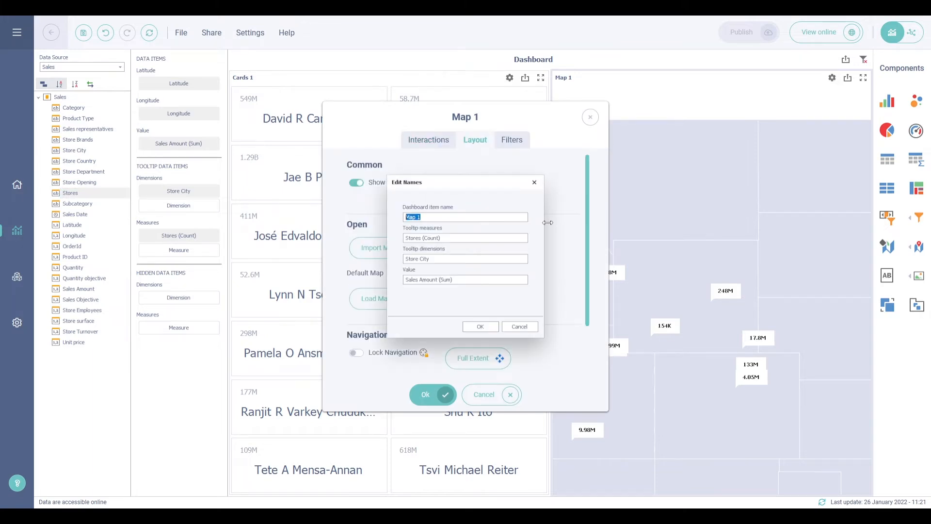
click(482, 326)
scroll(529, 285, down, 1)
scroll(531, 290, down, 2)
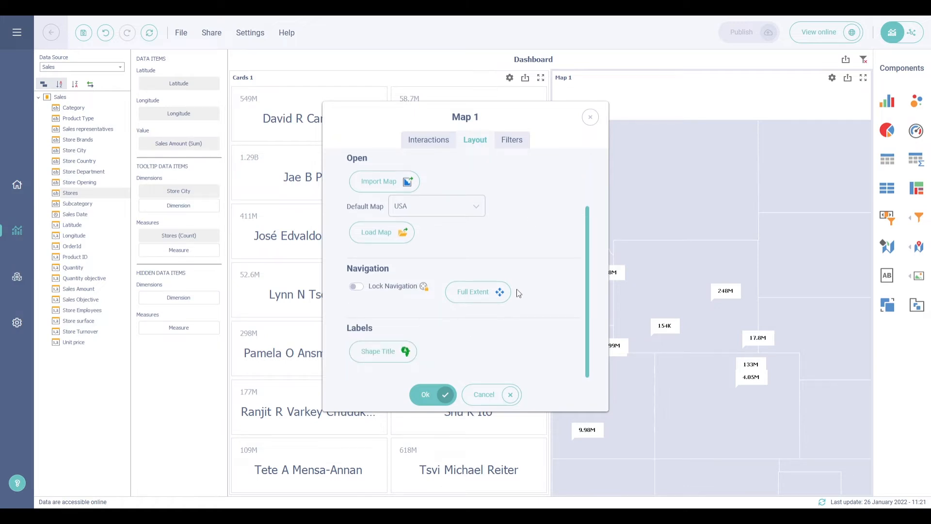
click(497, 296)
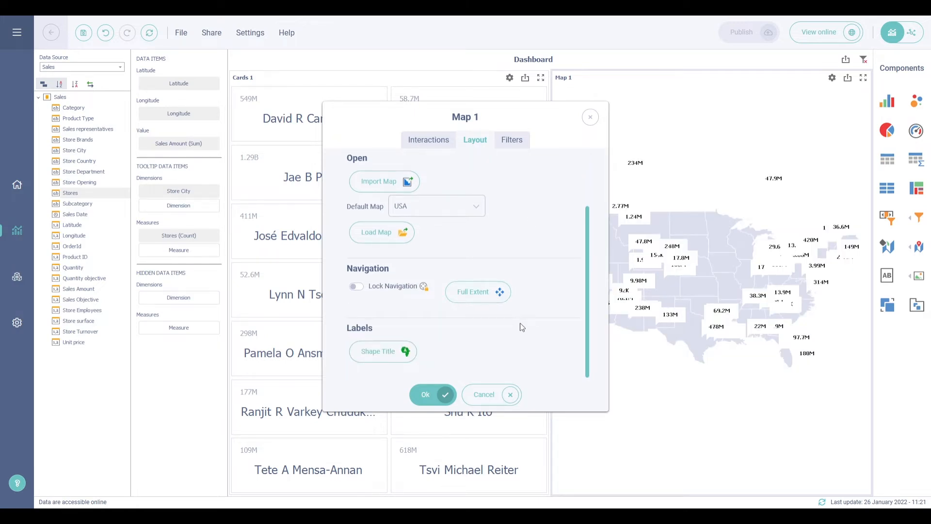
Step: Label the map's shapes with the NAME title attribute from the shapefile attributes preview and accept the settings
click(406, 351)
click(515, 256)
click(515, 257)
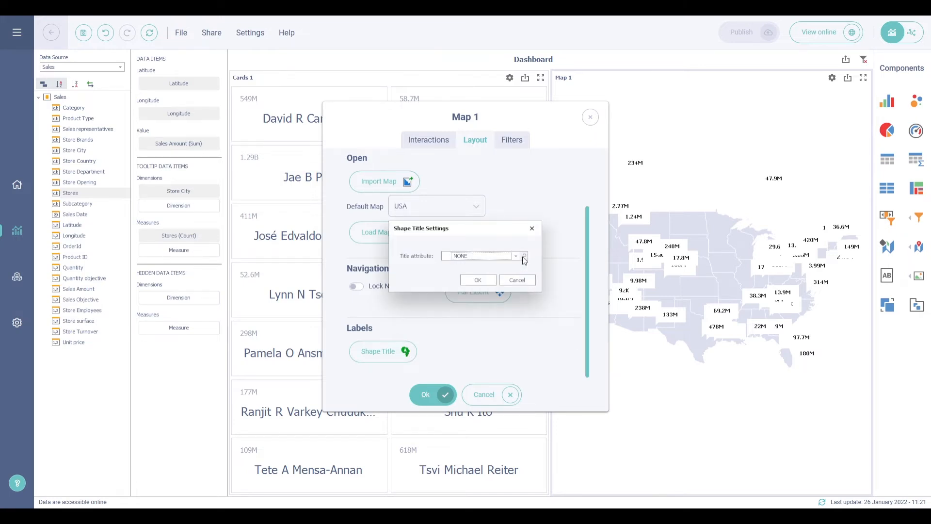
click(524, 257)
click(306, 143)
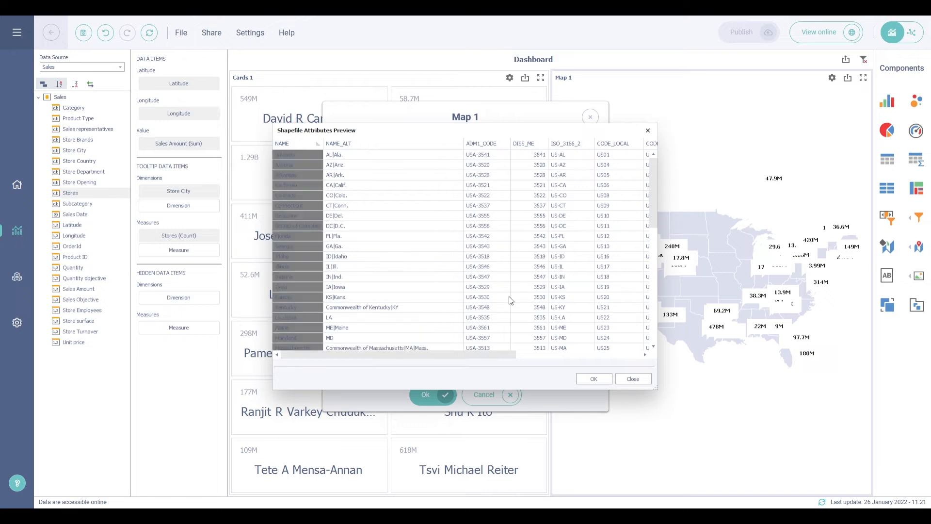
click(604, 380)
click(477, 279)
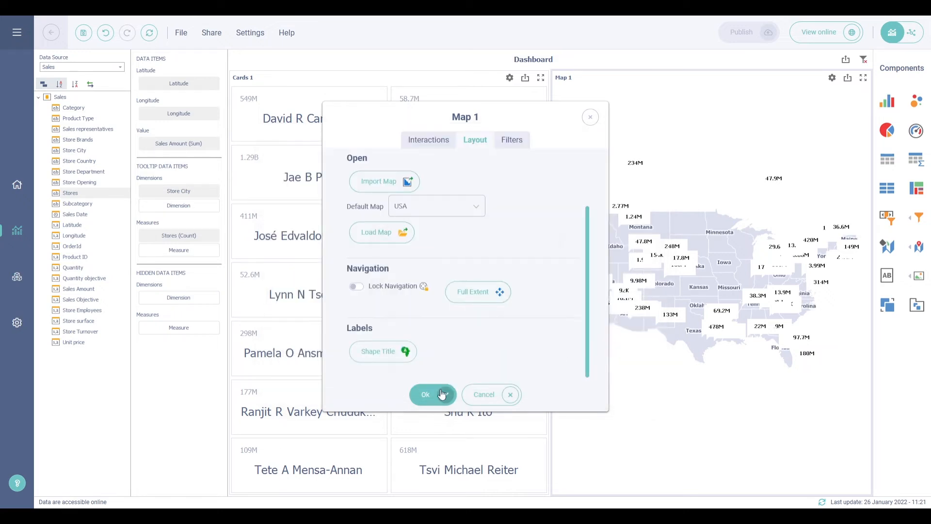
click(438, 394)
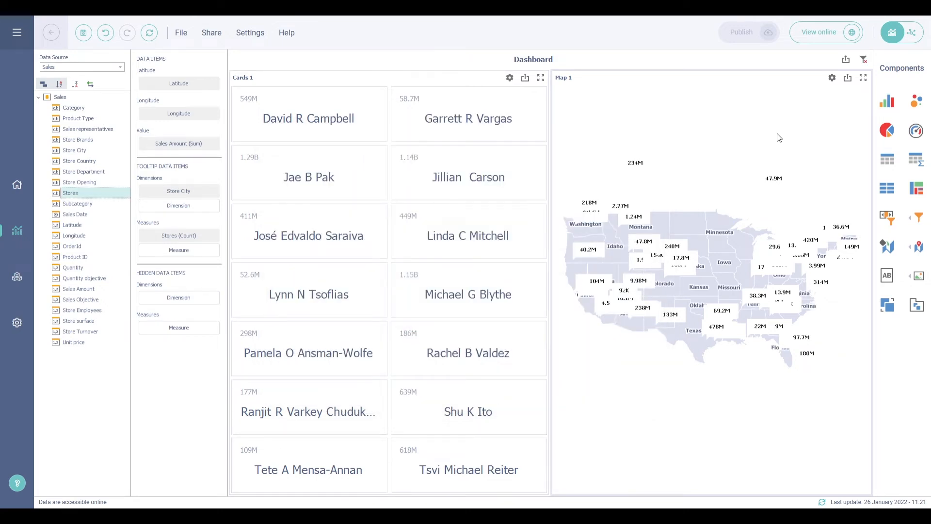
Step: Enable Multiple Master Filter in the map's interaction settings
click(832, 78)
click(364, 195)
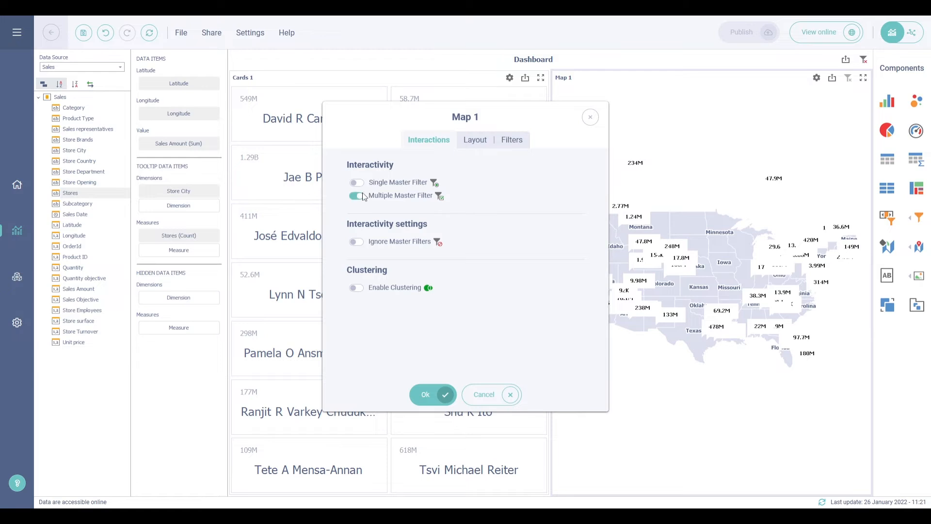
click(442, 394)
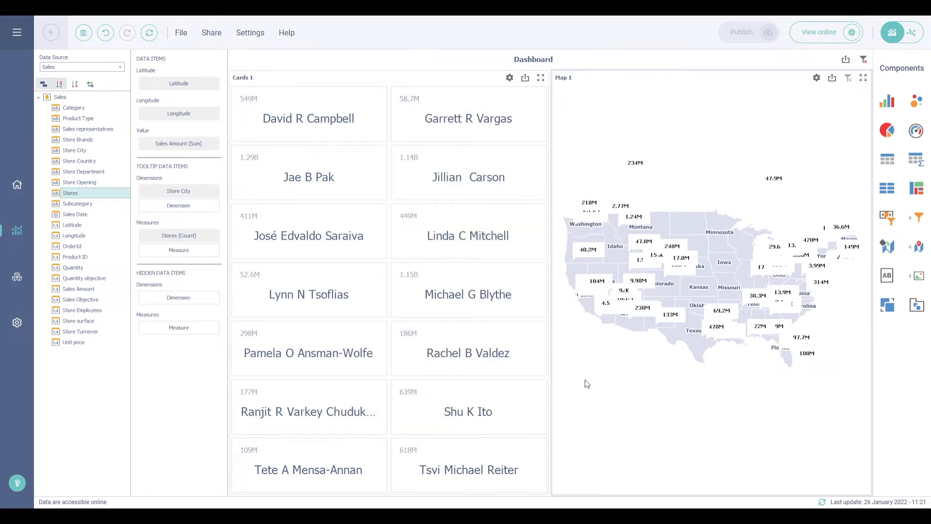
Step: Filter the dashboard by individual store markers on the map, from Bountiful to Cedar City, and clear the master filter
click(636, 241)
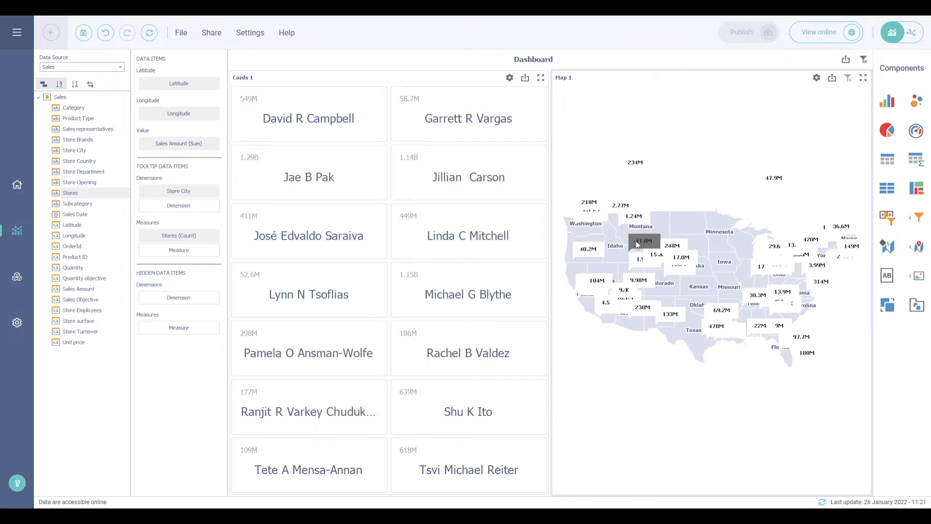
click(644, 258)
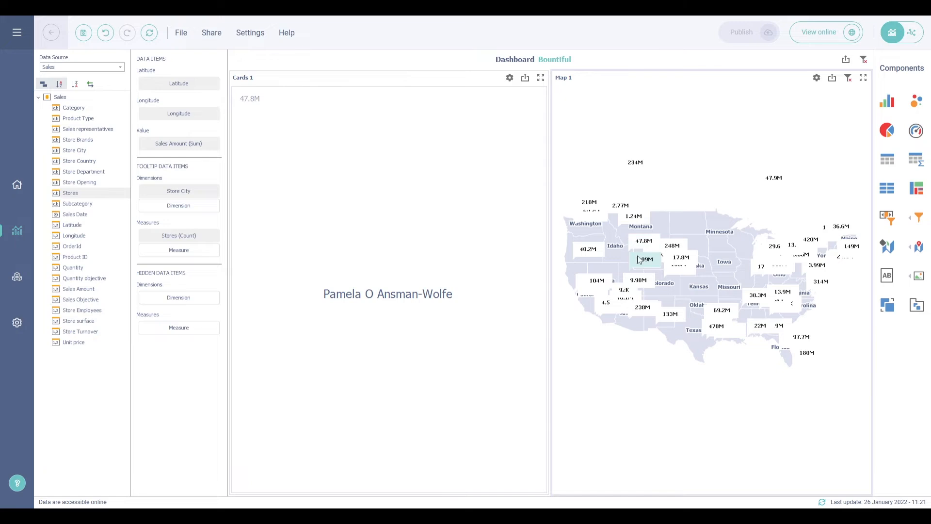
click(642, 282)
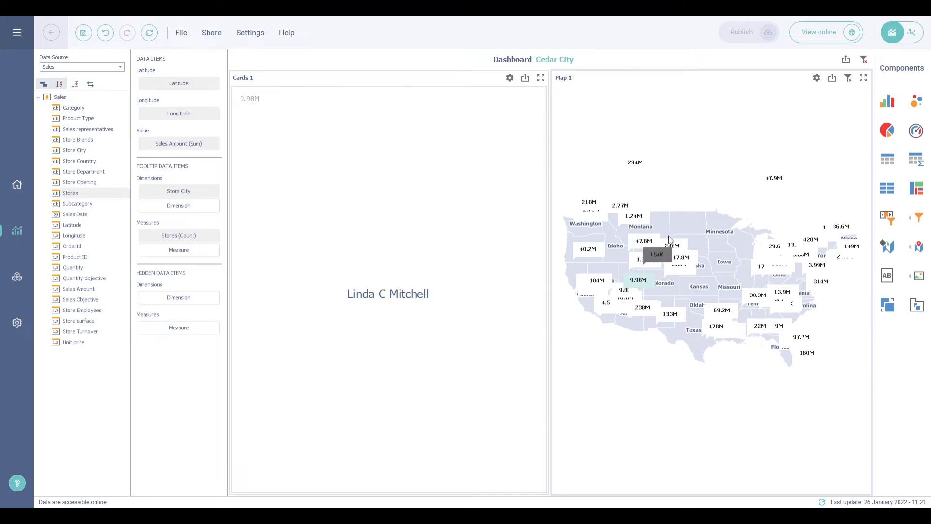
click(848, 78)
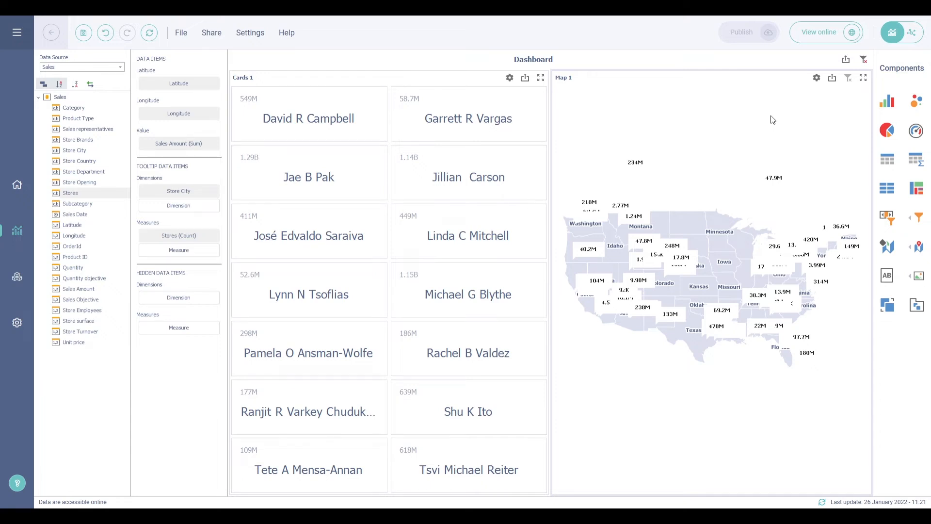
Step: Enable clustering for the map's markers
click(817, 79)
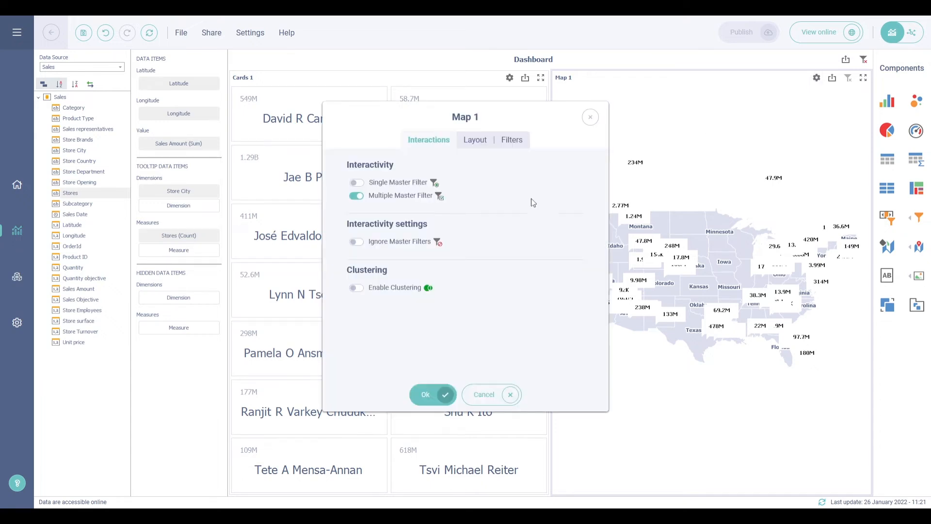
click(357, 287)
click(439, 394)
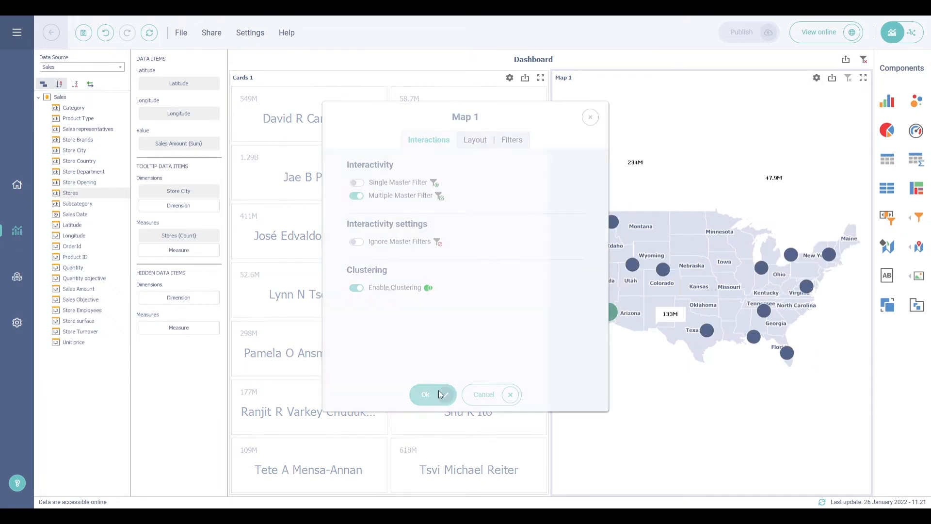
click(450, 402)
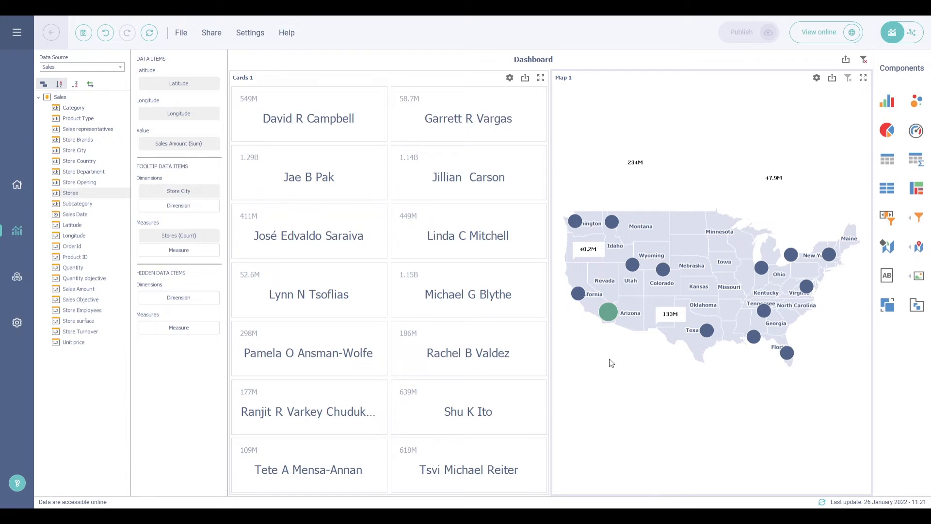
Step: Convert the map to a bubble map and bind Quantity as the bubbles' color measure
right_click(610, 360)
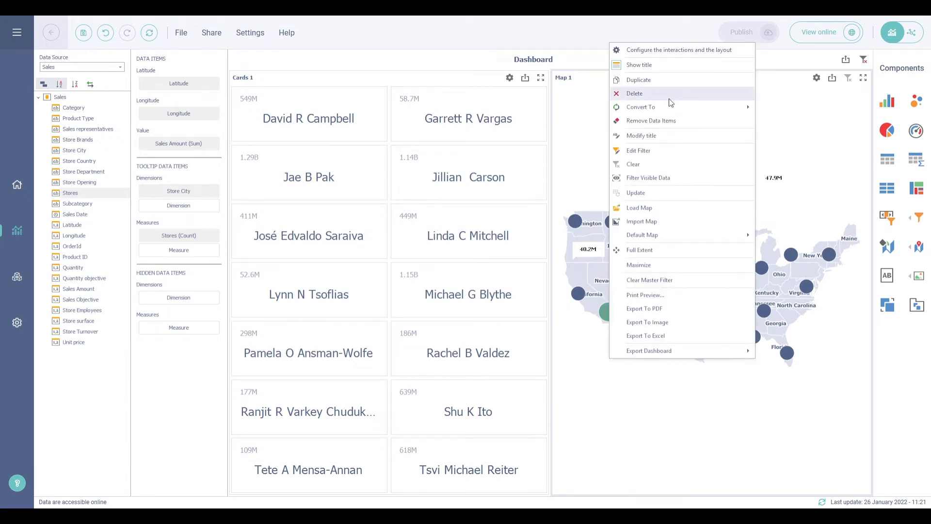
mouse_move(669, 104)
mouse_move(823, 234)
click(864, 232)
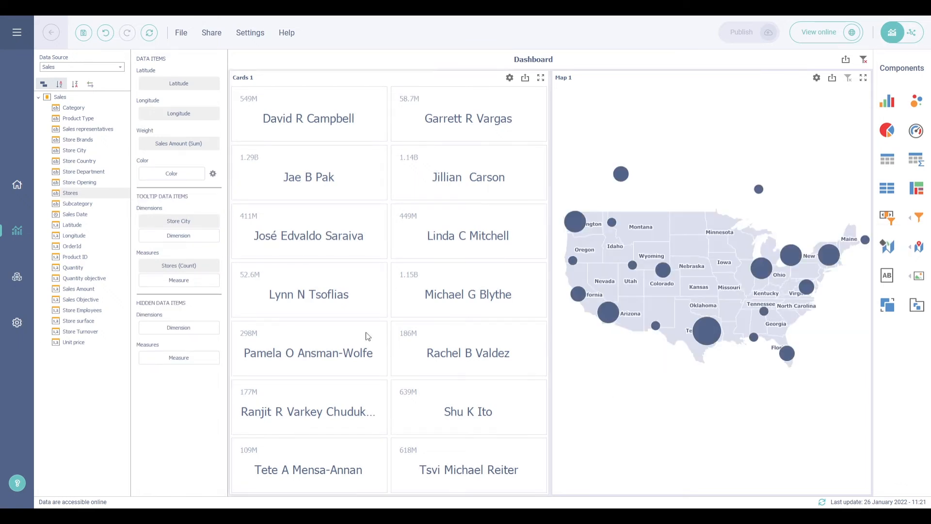
drag(79, 267, 171, 174)
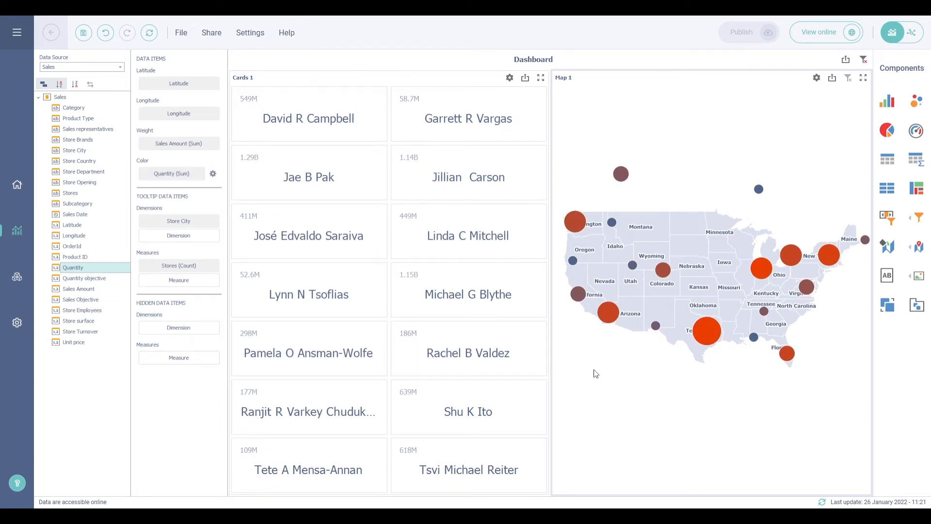
Step: Apply a custom color palette to the Quantity scale with the end color set to green (0, 255, 0)
click(213, 174)
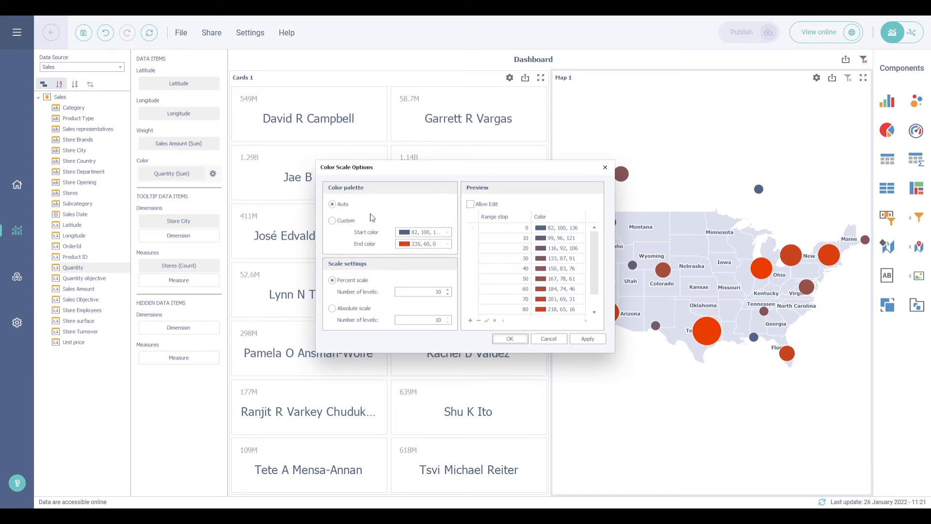
click(362, 221)
click(413, 245)
click(450, 289)
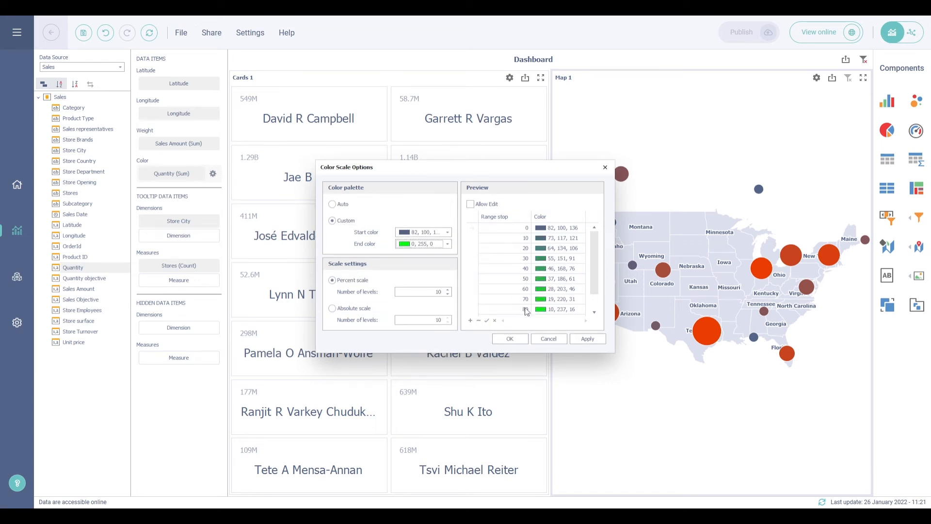
click(582, 340)
Step: Allow editing of the color scale and set the color of range stop 80 to red (255, 0, 0)
click(483, 204)
click(540, 309)
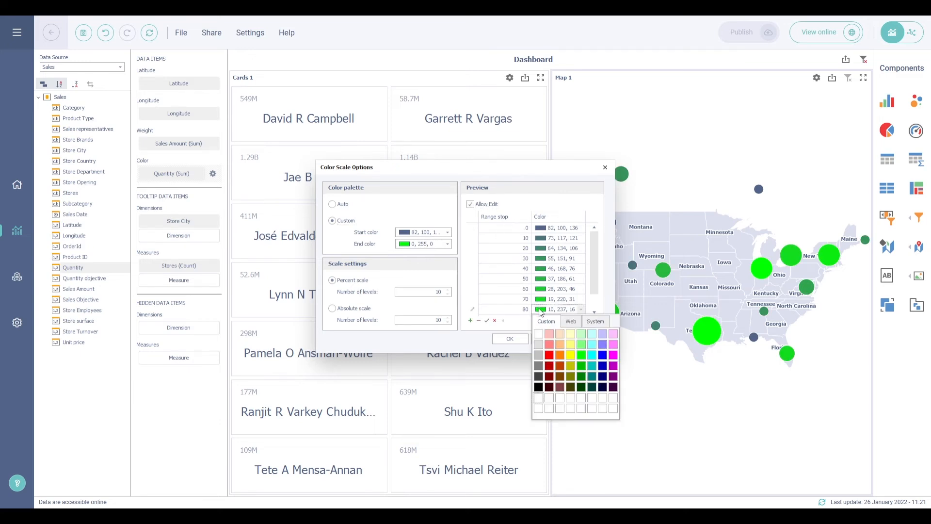
click(552, 359)
click(577, 342)
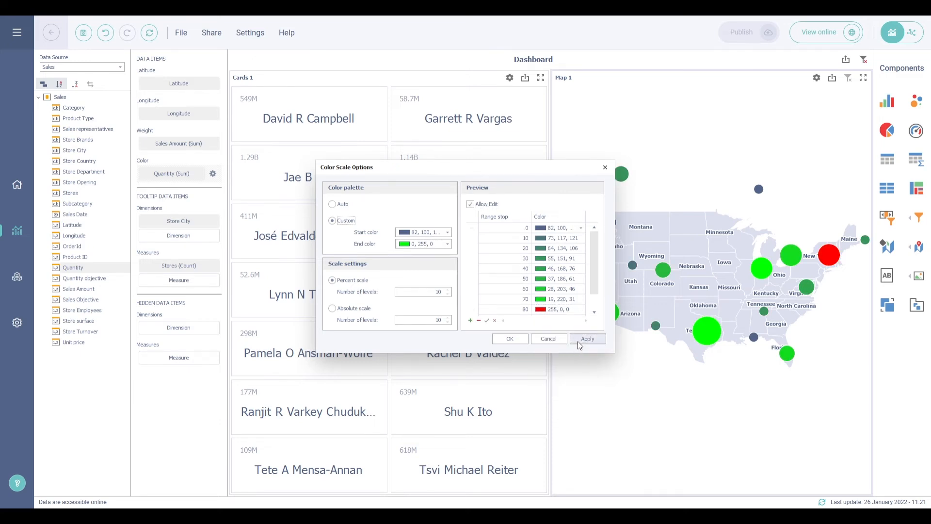
Step: Disable manual scale editing, discarding the edited colors, and apply a percent scale with 5 levels
click(495, 210)
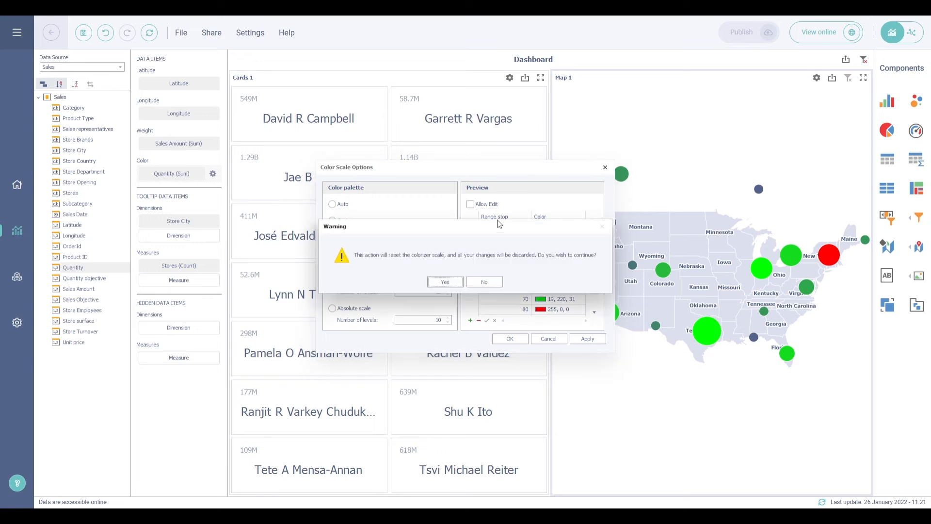
click(444, 283)
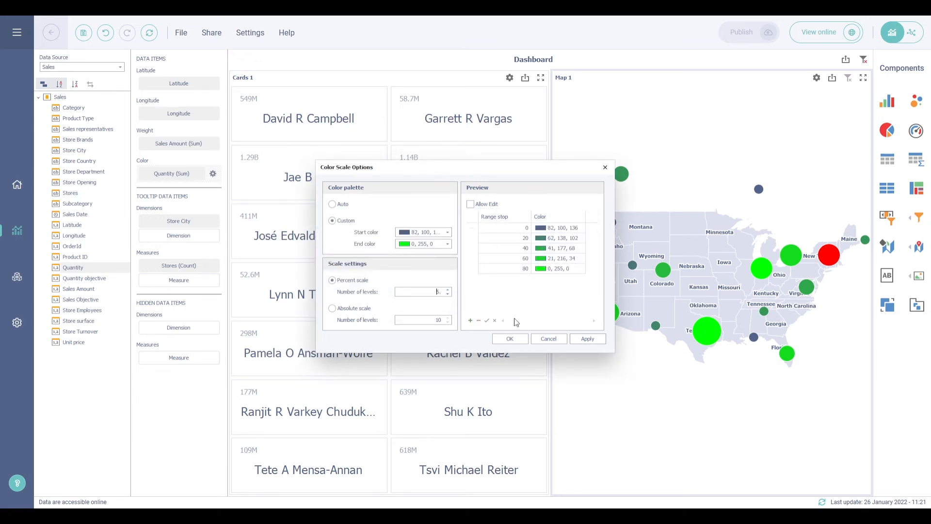
click(584, 342)
click(511, 339)
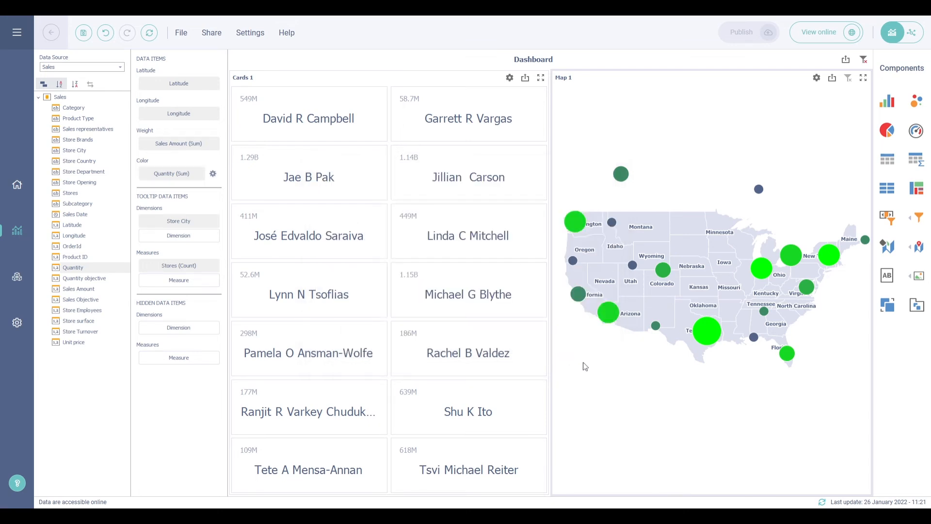
Step: Filter the dashboard by the bubble beside Arizona and switch the filter to the large Texas bubble
click(610, 315)
click(706, 330)
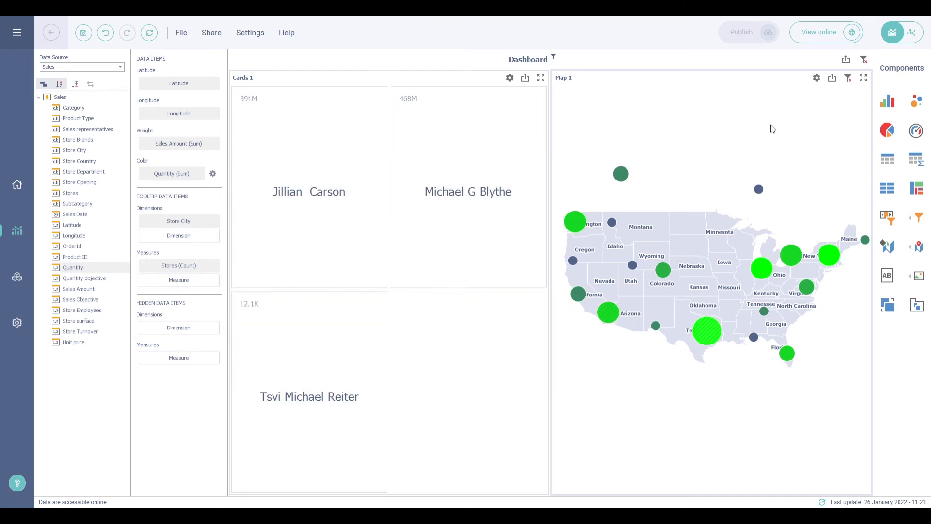
Step: Enable the color legend in the layout settings of Map 1
click(816, 78)
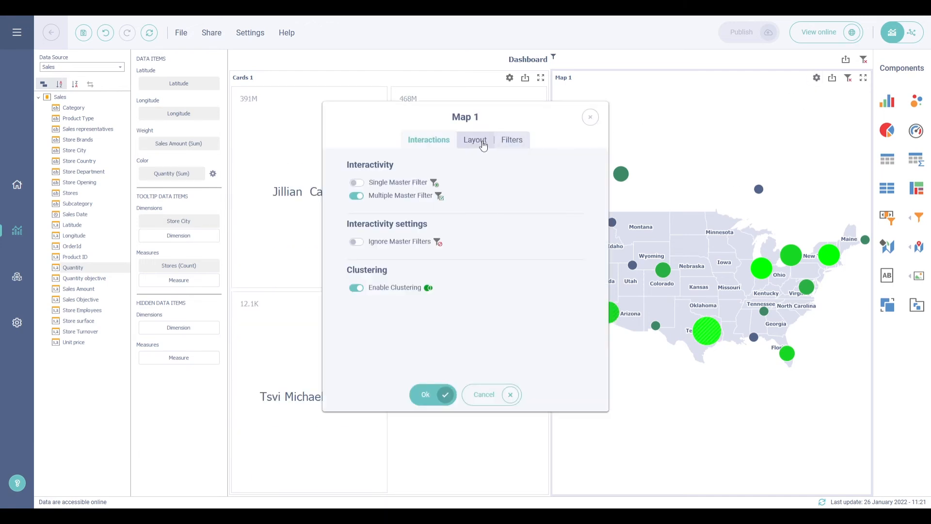
click(483, 144)
scroll(542, 204, down, 2)
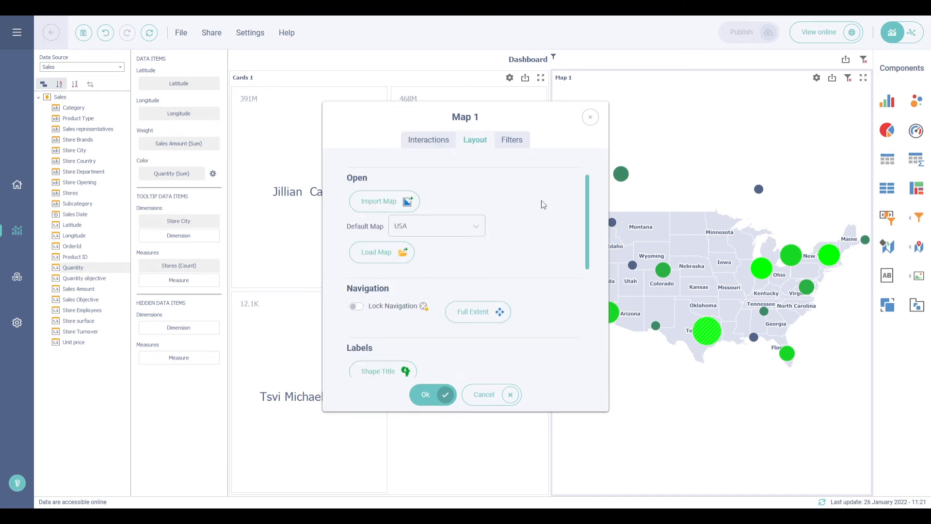
scroll(543, 204, down, 1)
scroll(543, 204, down, 4)
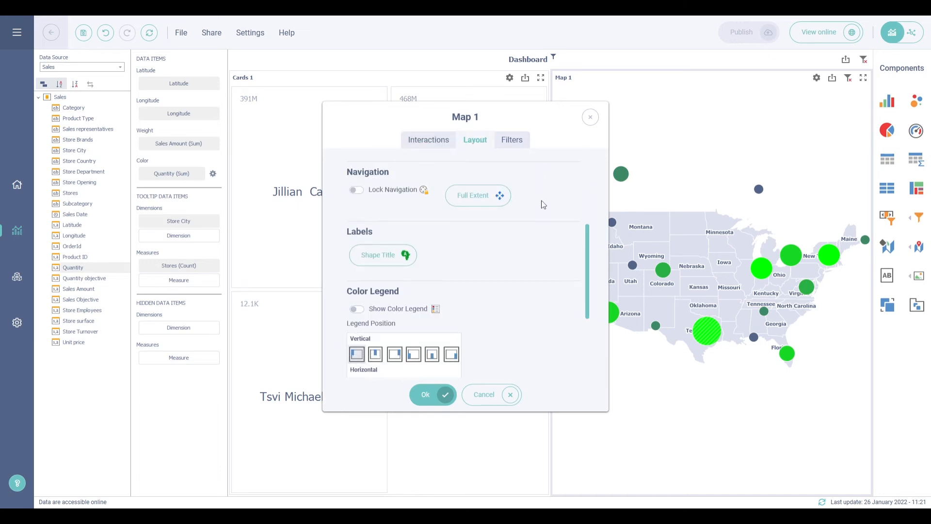
scroll(541, 201, down, 1)
click(356, 171)
Step: Add a Linear weighted legend at the top center of the map, apply the settings, and clear the map's master filter
click(499, 302)
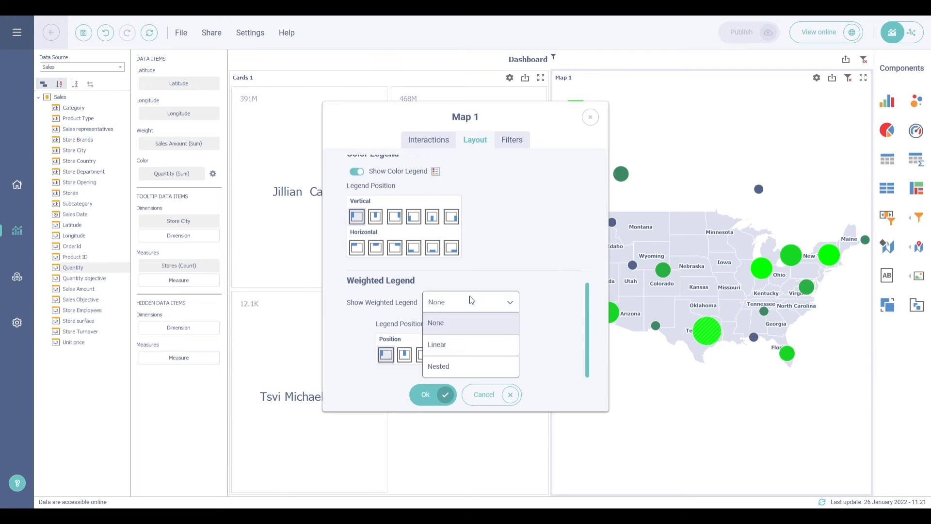
click(451, 345)
click(409, 358)
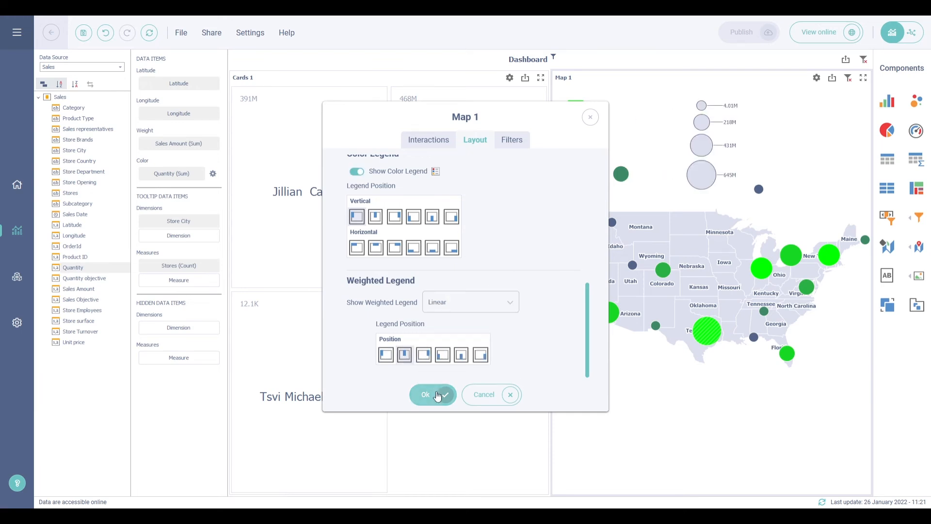
click(438, 394)
click(849, 77)
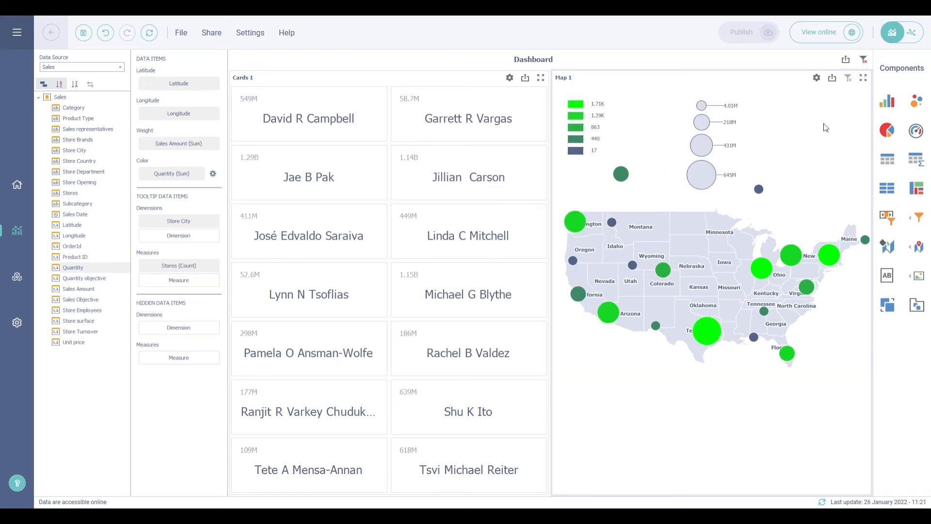
Step: Convert the map to a Pie Map and assign Category as its argument
right_click(596, 380)
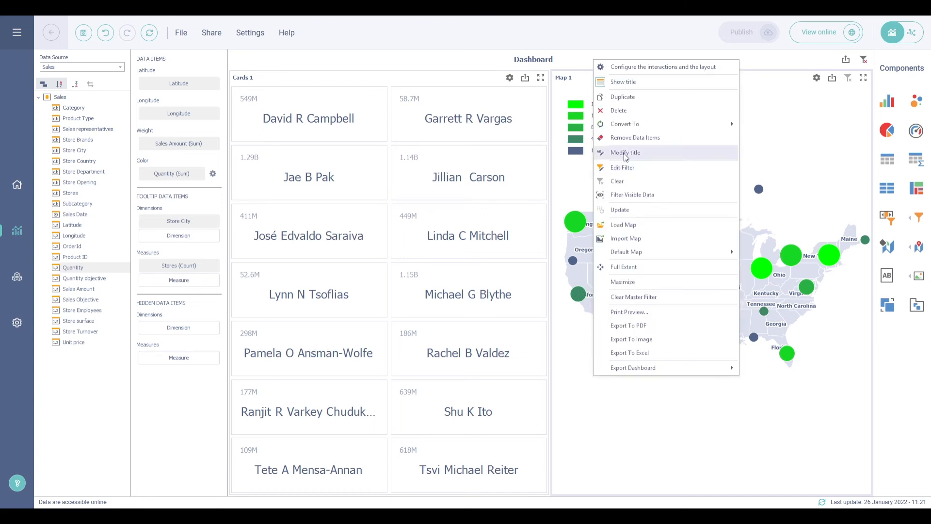
mouse_move(630, 126)
mouse_move(796, 248)
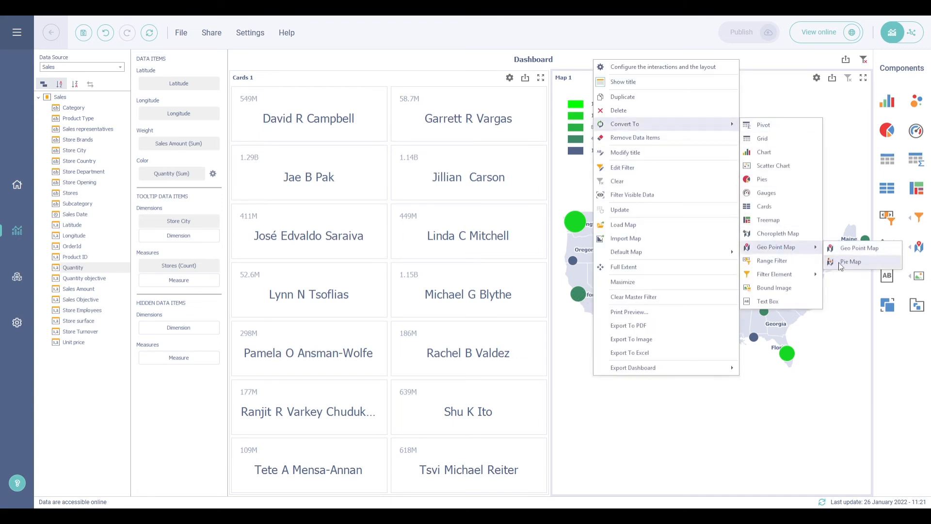
click(839, 262)
drag(73, 108, 177, 203)
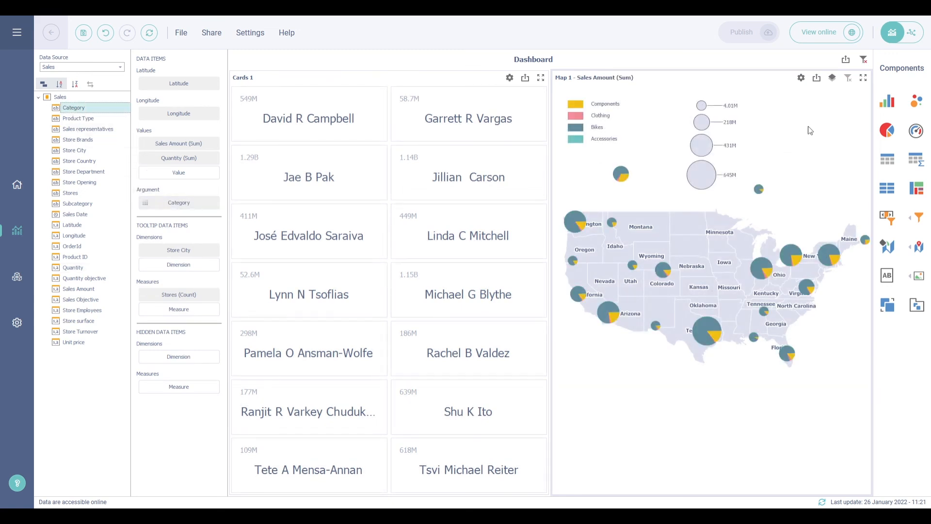
Step: Switch the pie map's displayed value to Quantity (Sum) and filter the dashboard by the Las Cruces pie
click(833, 77)
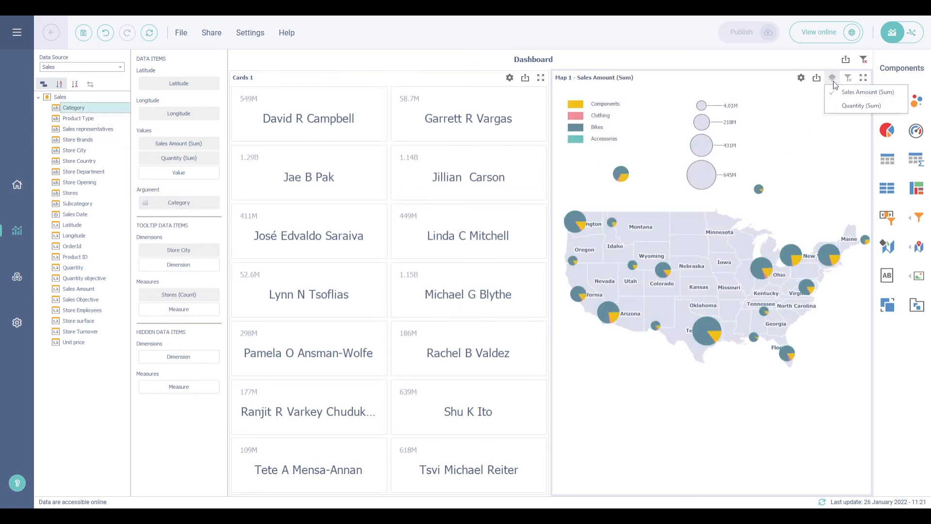
click(838, 106)
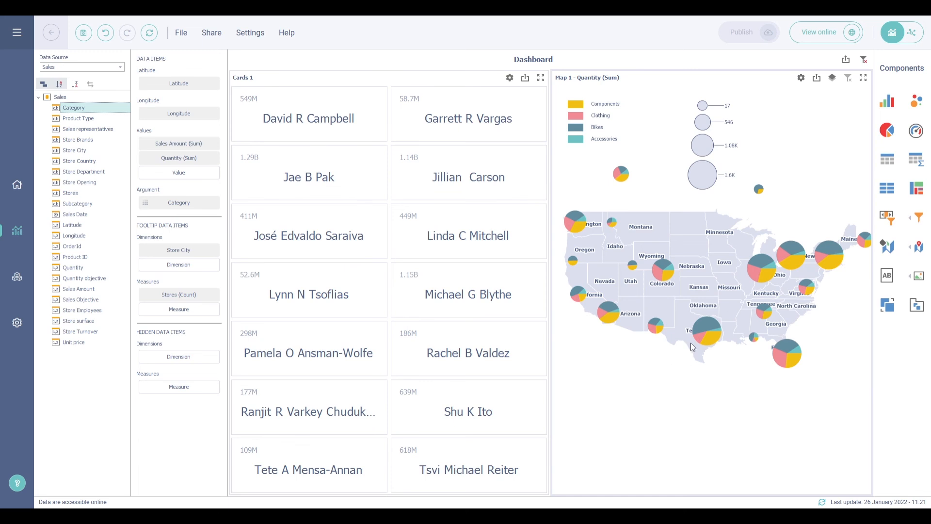
click(655, 325)
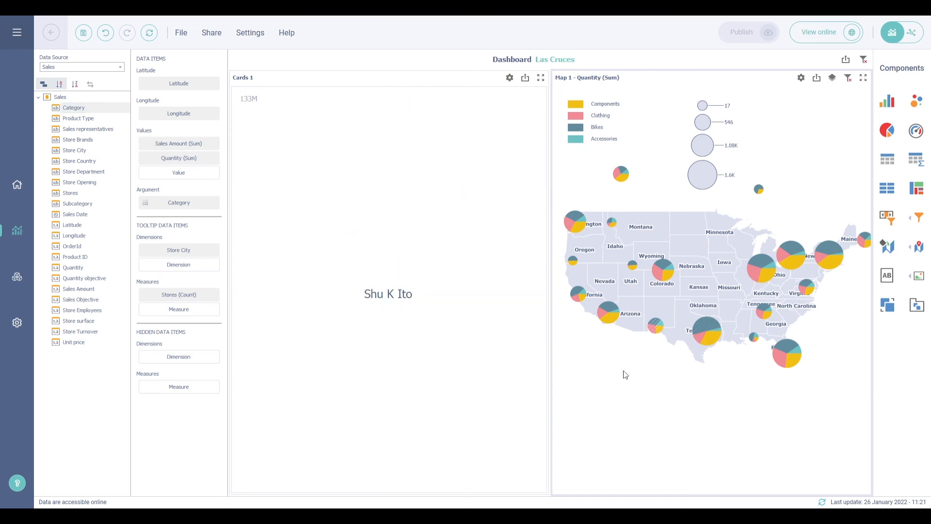
Step: Turn Weighted Pies off and back on in the map's layout settings
click(801, 78)
click(475, 139)
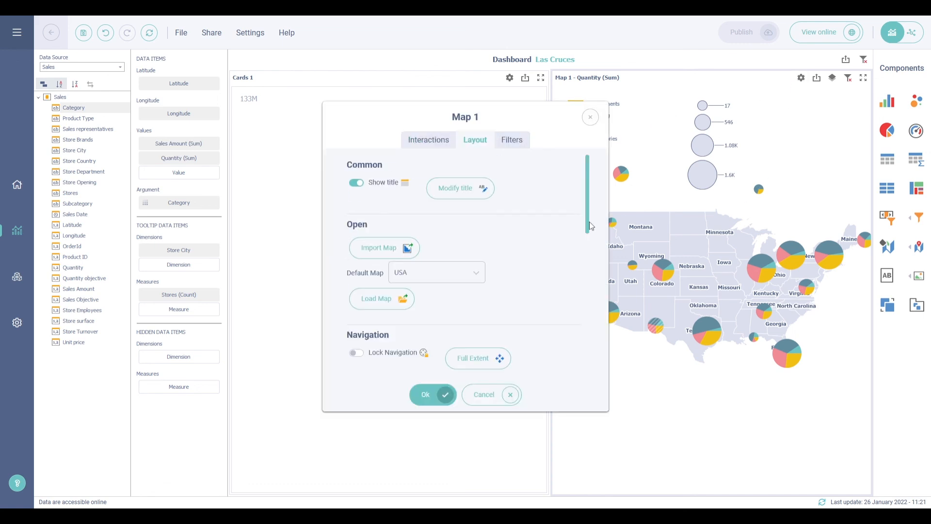
scroll(561, 247, down, 8)
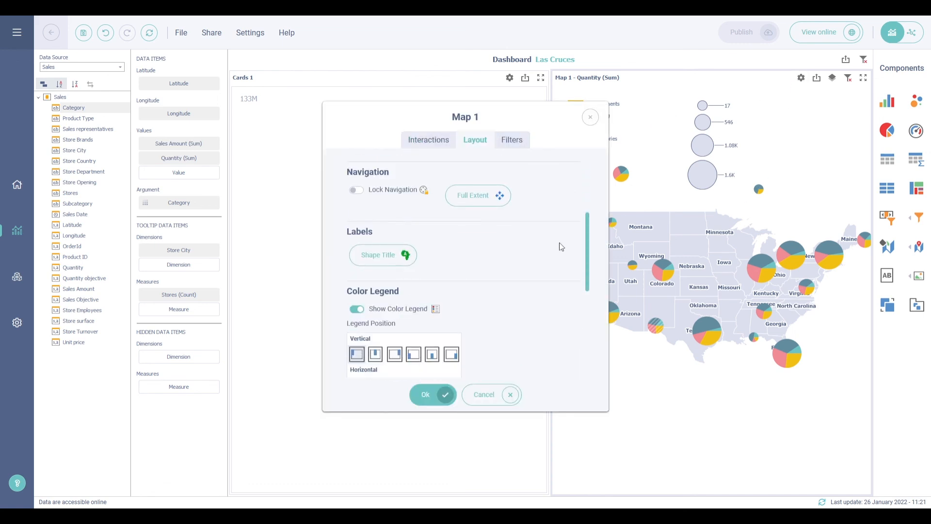
scroll(561, 247, down, 3)
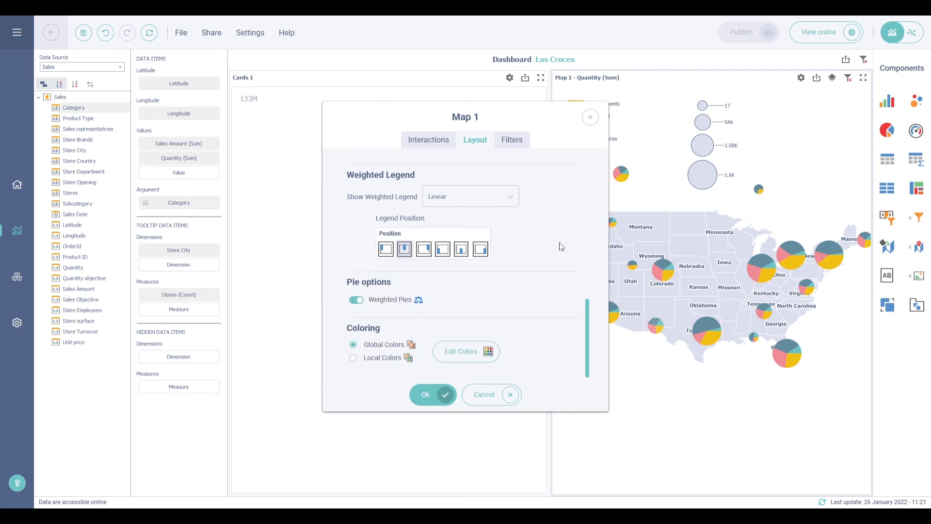
click(354, 300)
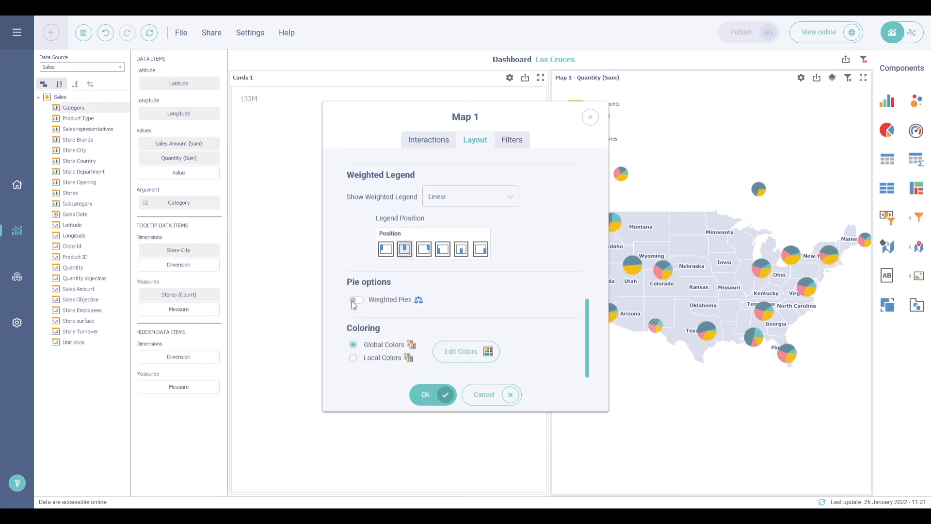
click(354, 301)
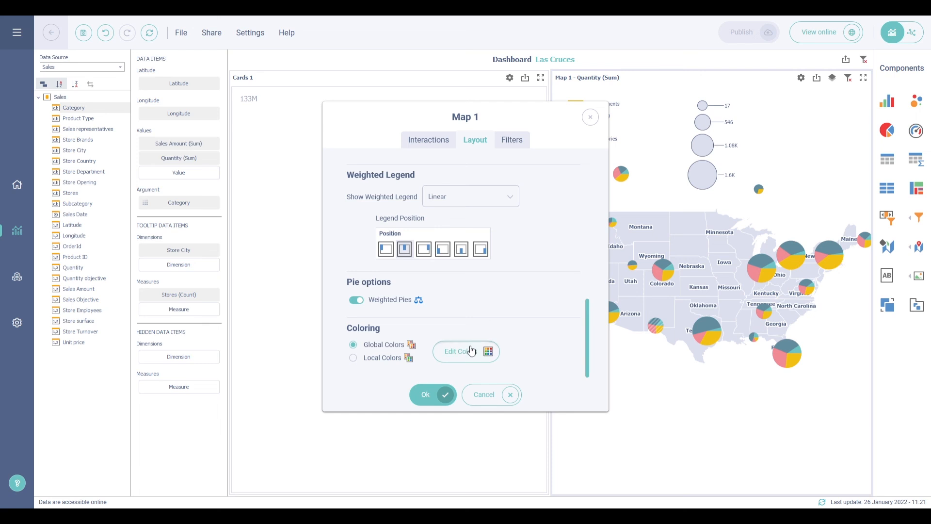
Step: Set the global color of the Accessories category to the purple palette index 22 and apply the map settings
click(471, 351)
click(486, 216)
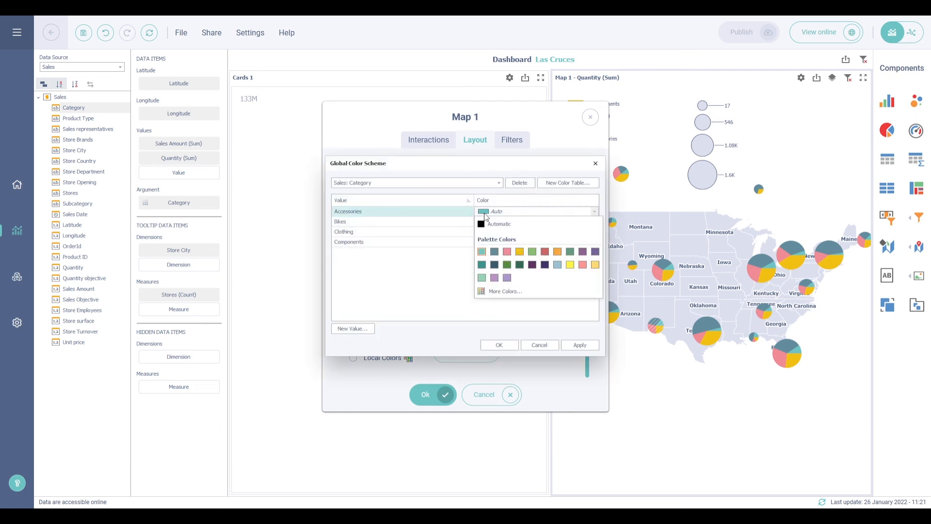
click(505, 278)
click(580, 345)
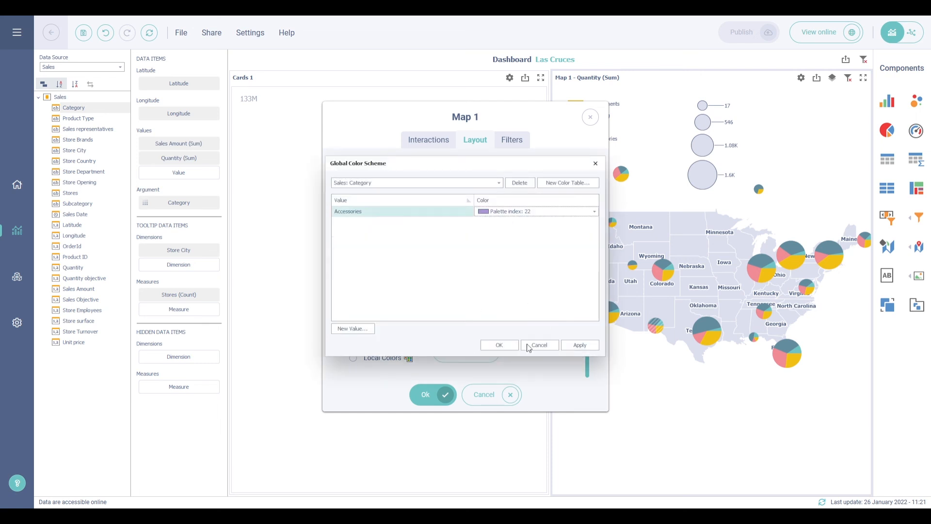
click(495, 345)
click(442, 394)
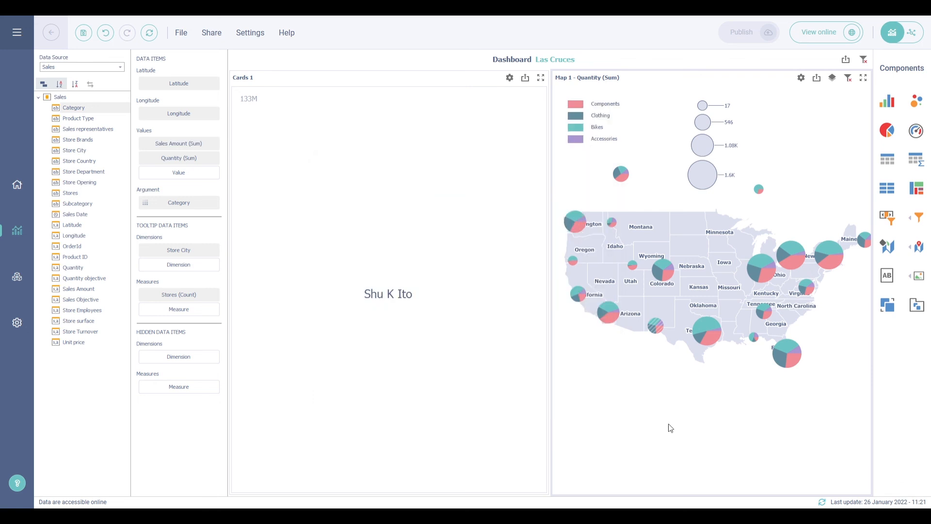